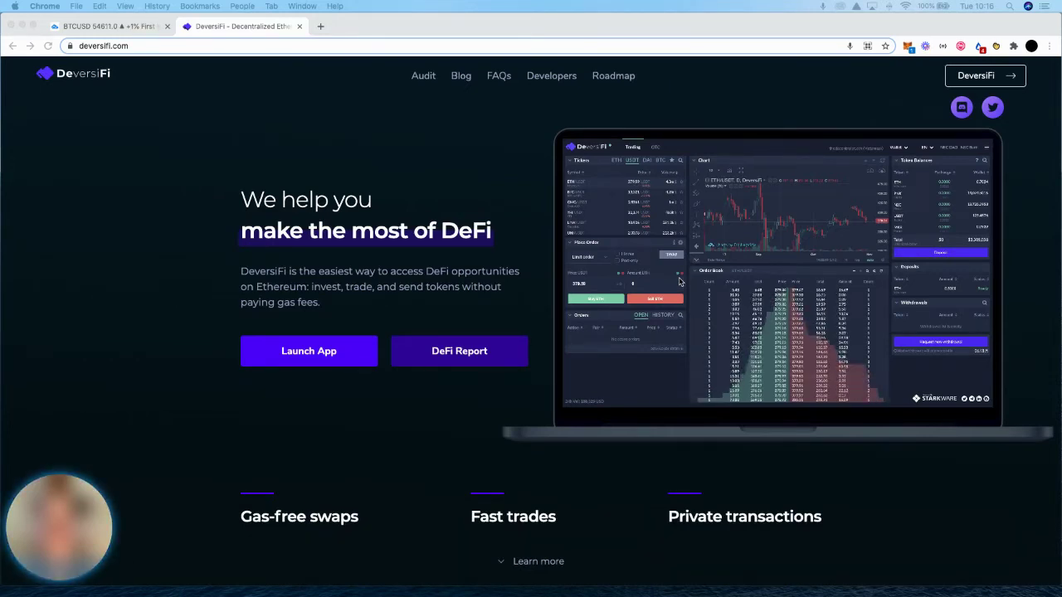
- Launch the DeversiFi trading app and open its wallet connection options
left_click(994, 77)
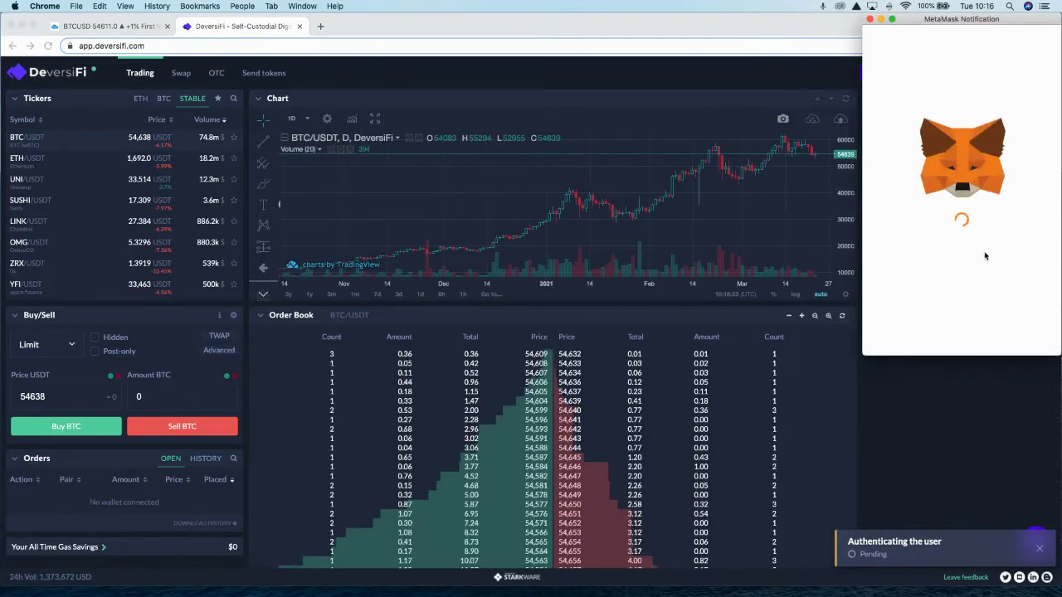
left_click(1017, 333)
left_click(873, 74)
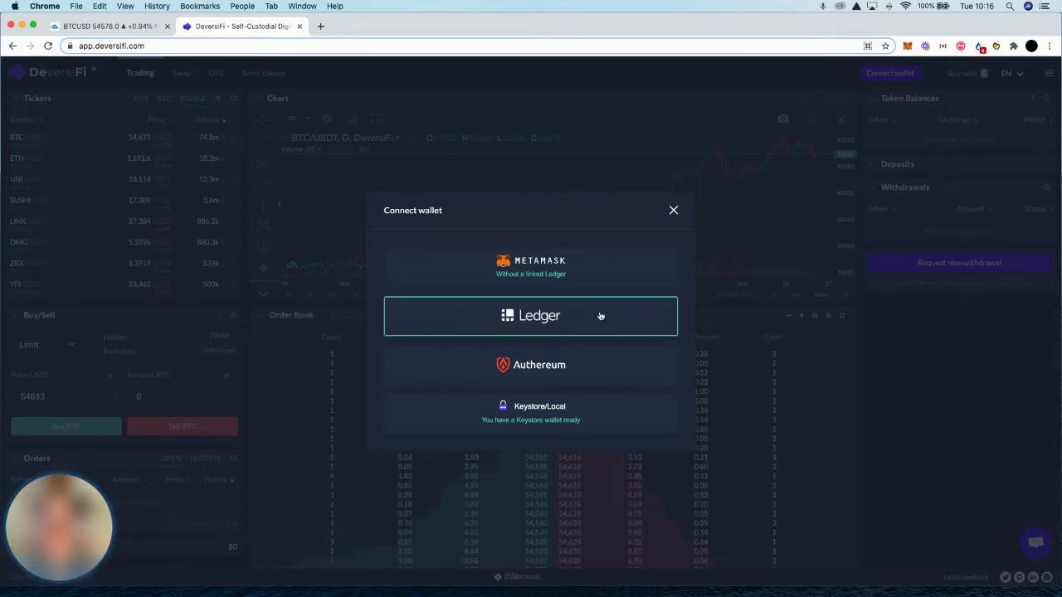
- Connect MetaMask without a linked Ledger, unlock the wallet by providing its public encryption key, and handle the pending authentication request
left_click(619, 263)
left_click(565, 383)
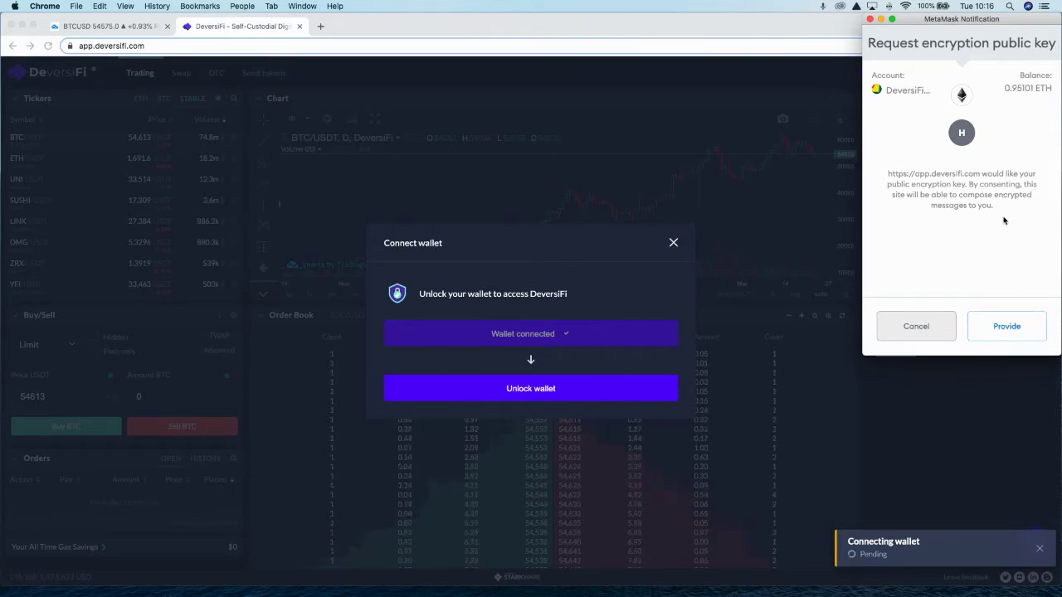
left_click(1010, 336)
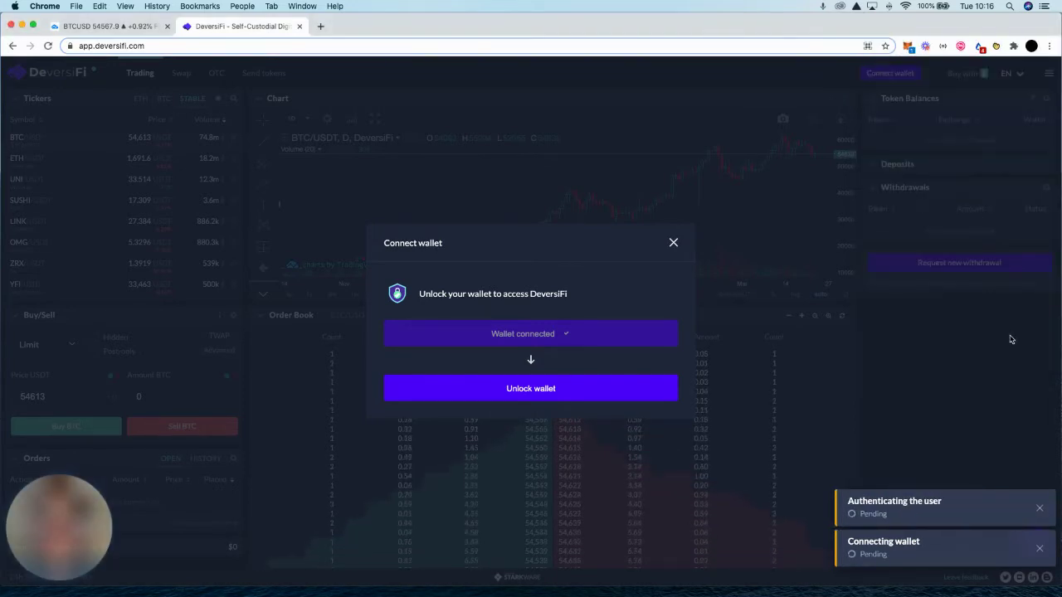
left_click(908, 48)
left_click(878, 358)
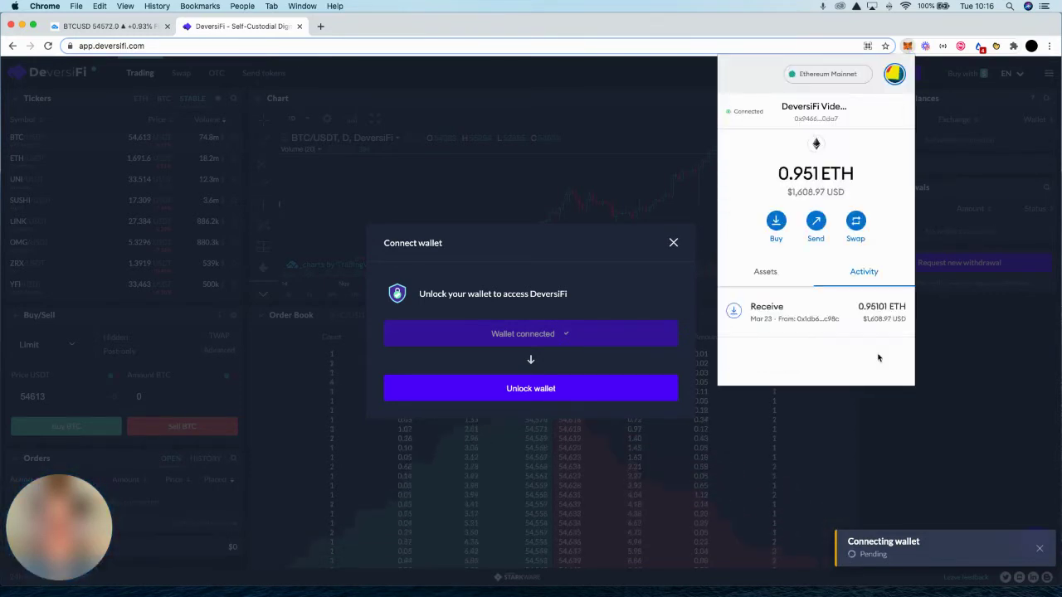
left_click(680, 74)
- Make a deposit of 0.2 ETH from the connected wallet and submit it
left_click(692, 106)
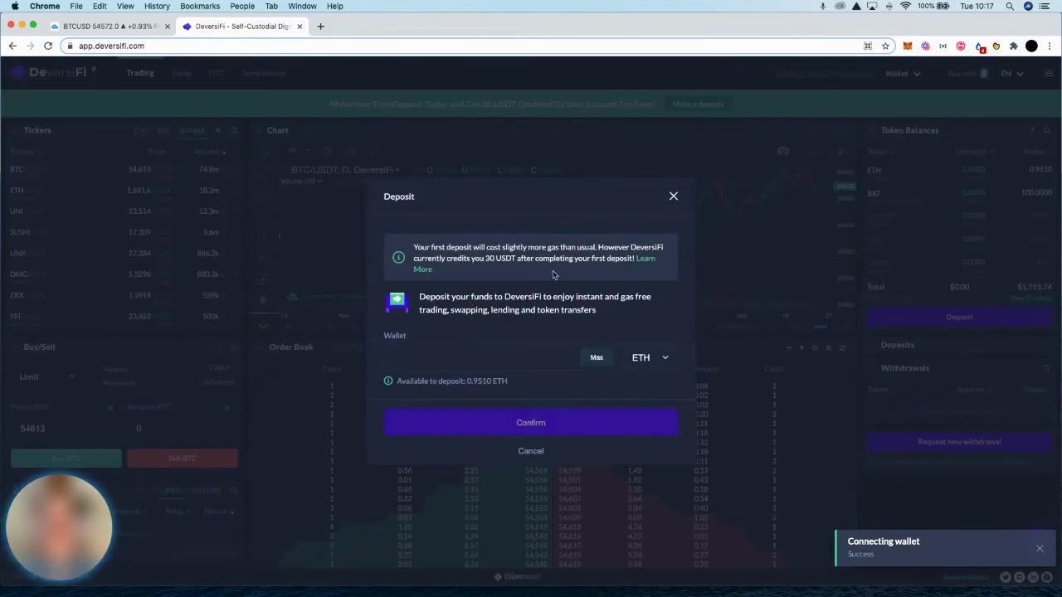
left_click(510, 359)
type("0.2")
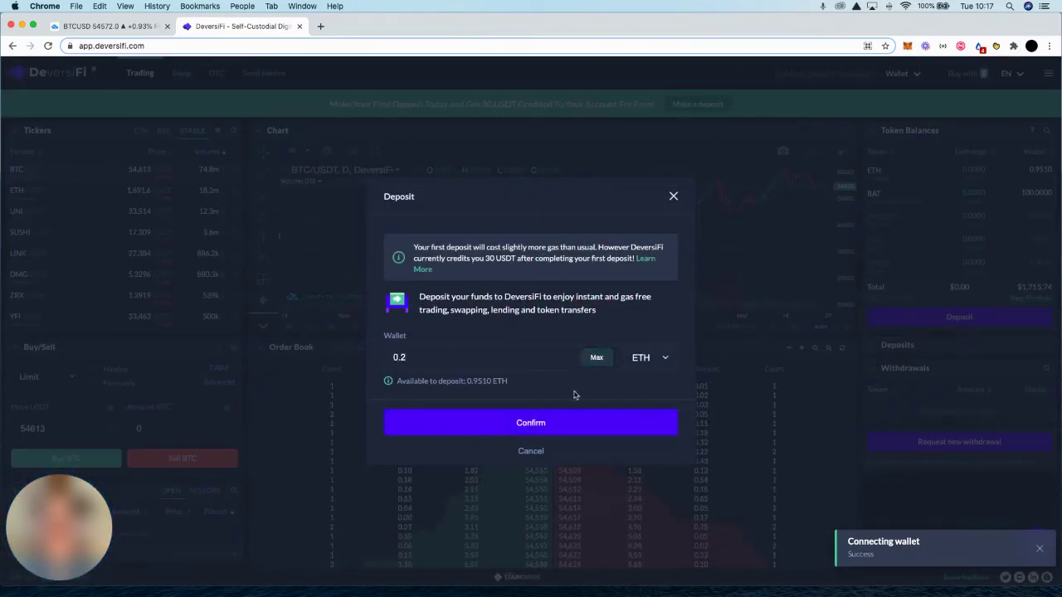
left_click(570, 425)
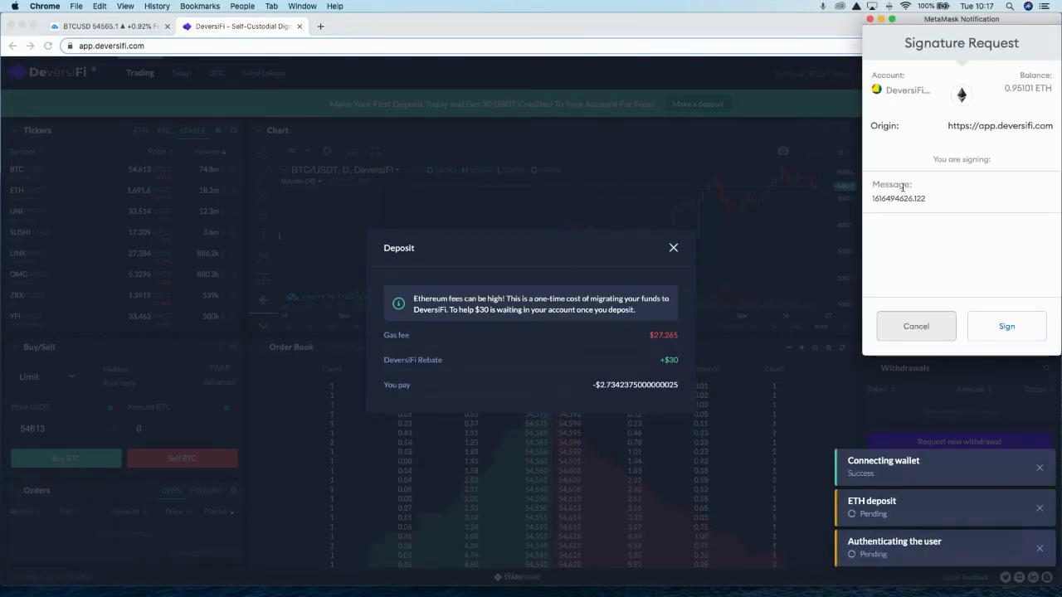
- Sign the authentication request, review the gas fee settings, and confirm the 0.2 ETH deposit transaction in MetaMask
left_click(1004, 324)
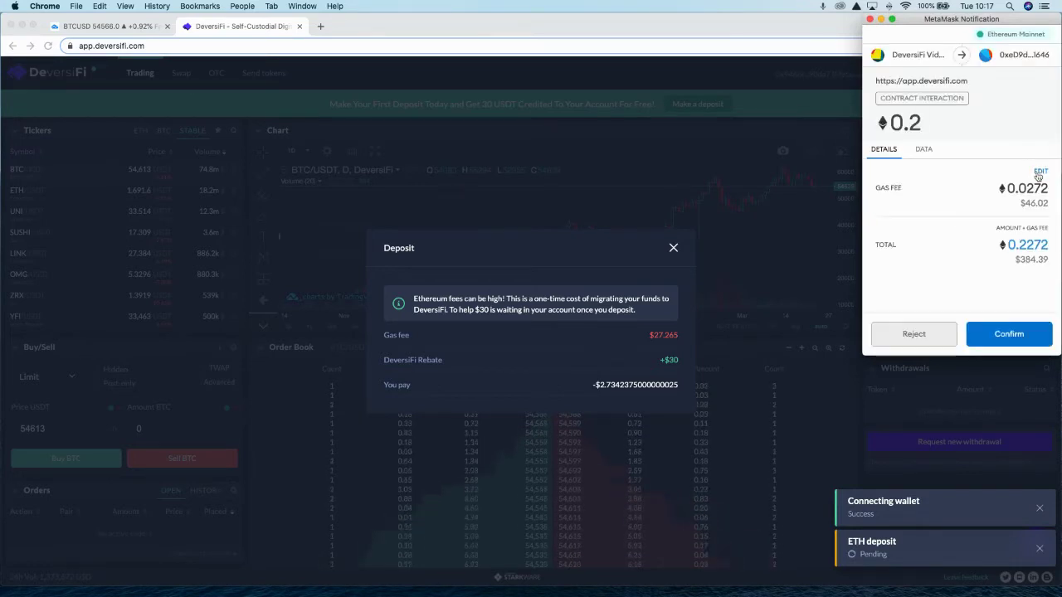
left_click(1040, 172)
left_click(1011, 329)
left_click(1021, 336)
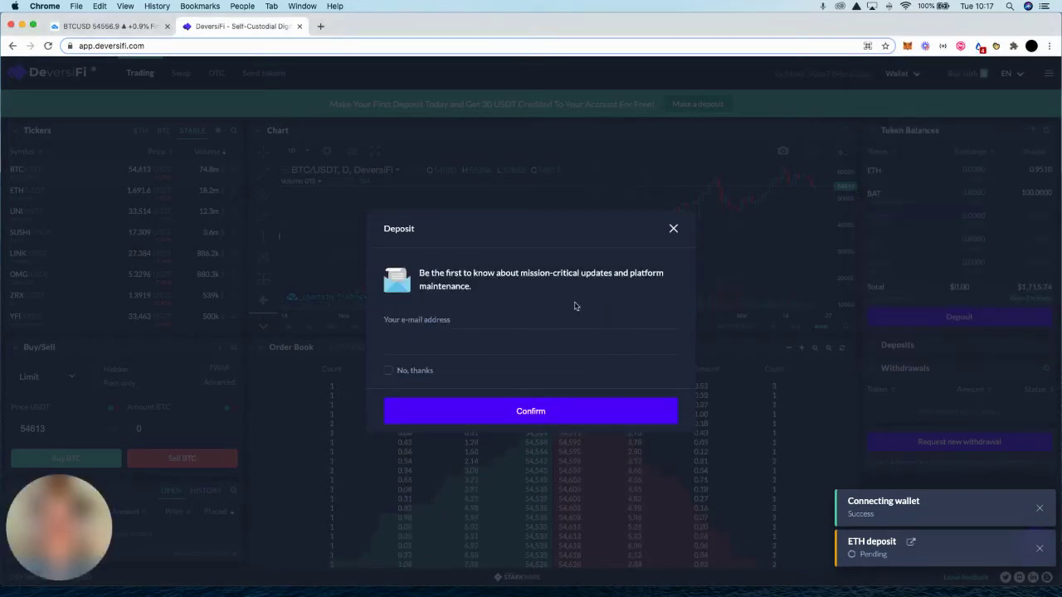
- Decline e-mail updates with the "No, thanks" option and finish the deposit dialog
left_click(388, 370)
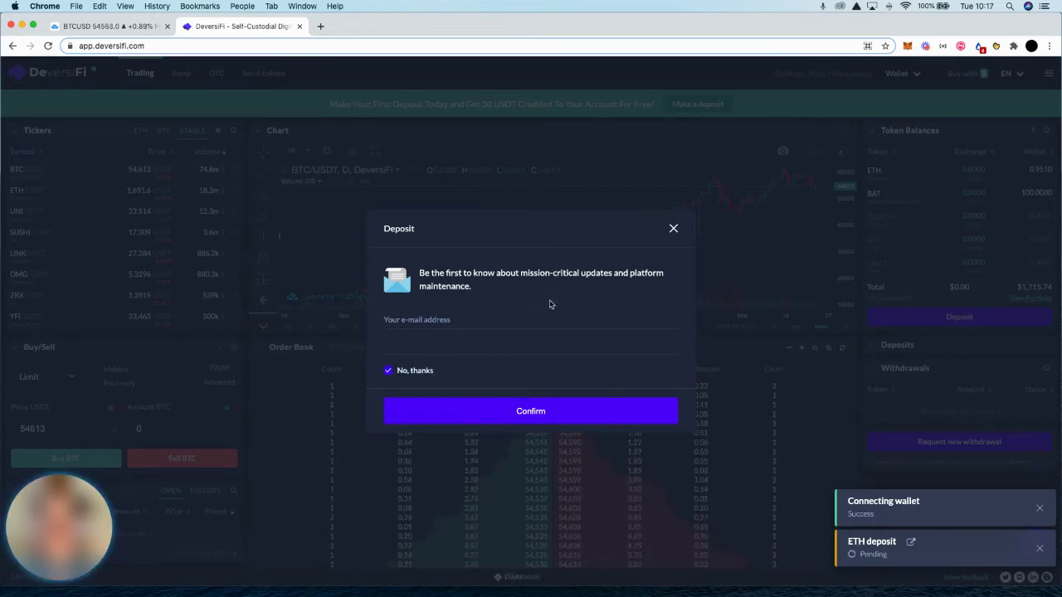
left_click(531, 411)
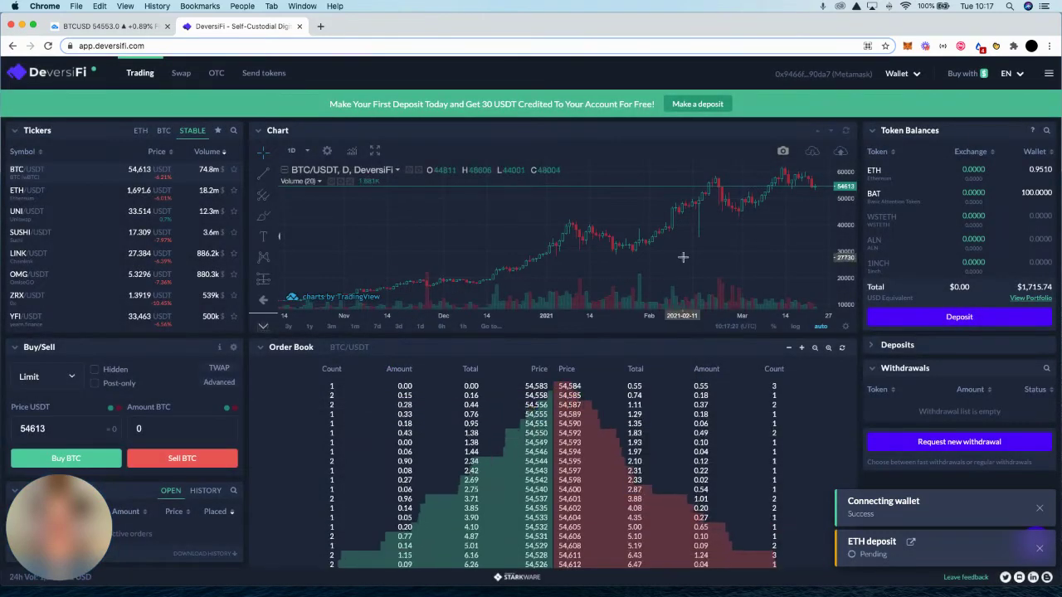
- Check the deposit transaction in MetaMask's activity and expand the Deposits list in DeversiFi
left_click(909, 47)
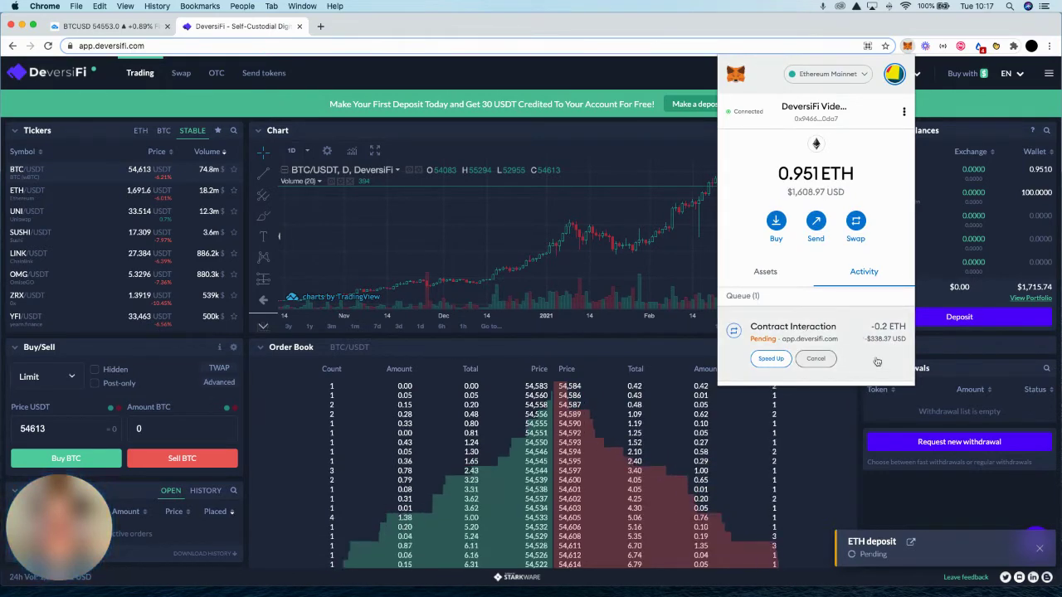
left_click(913, 349)
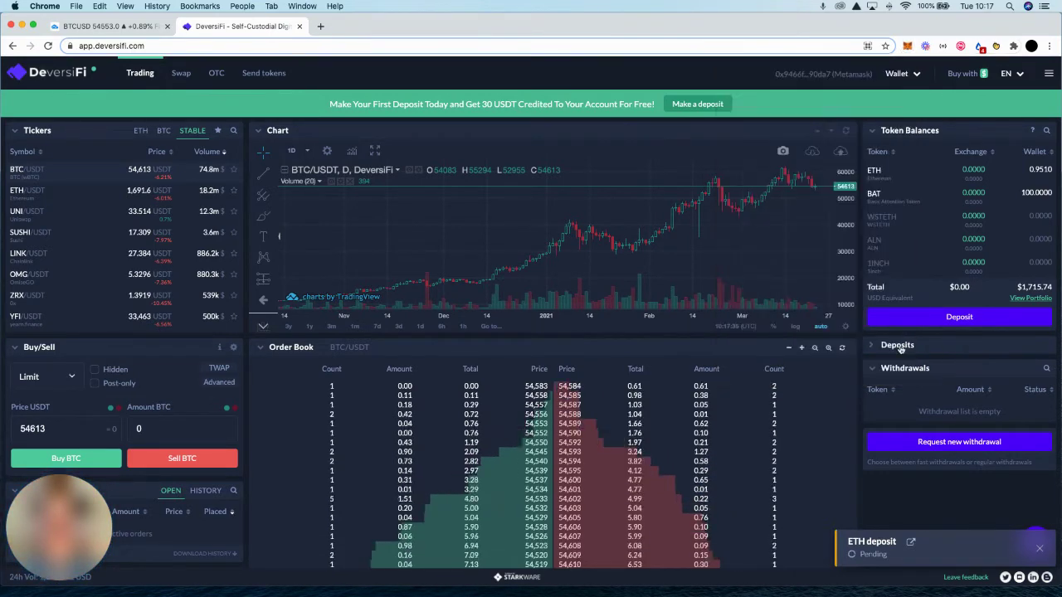
left_click(873, 347)
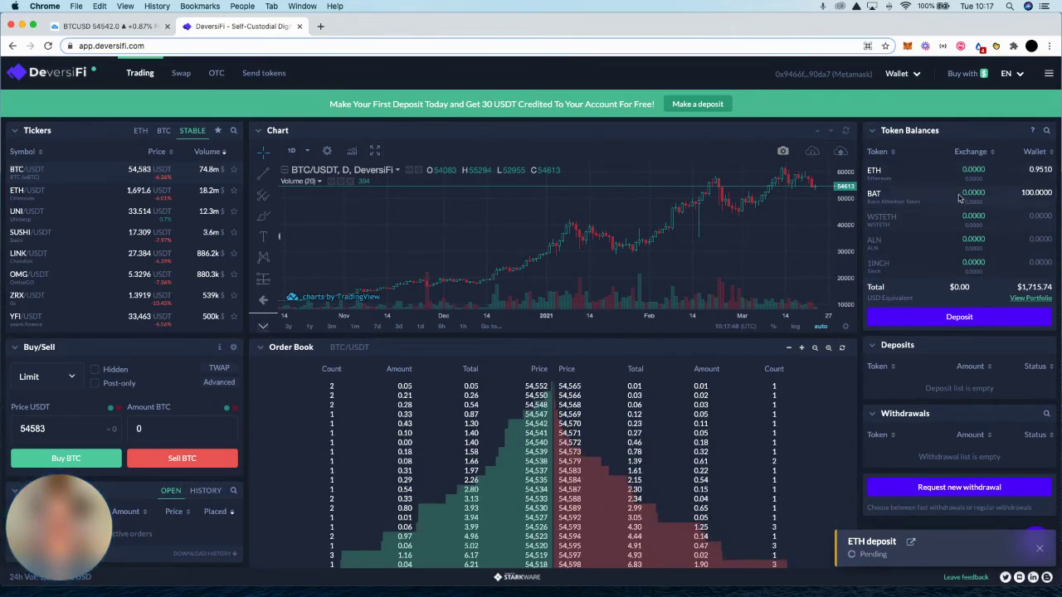
- Monitor the status of the 0.2 ETH contract interaction in MetaMask's activity alongside the DeversiFi Deposits list
left_click(908, 47)
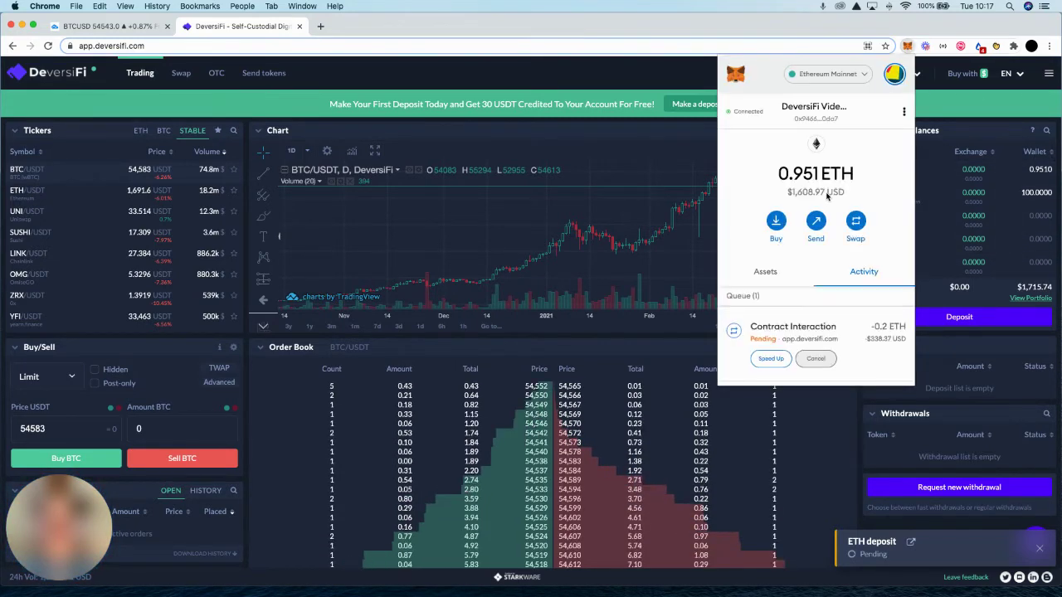
left_click(949, 347)
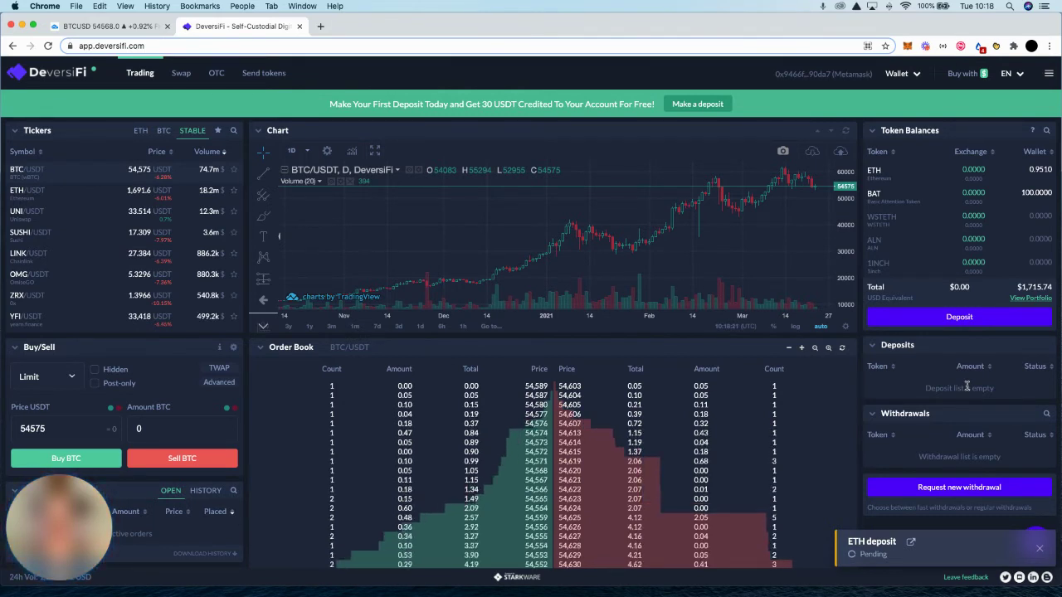
left_click(908, 46)
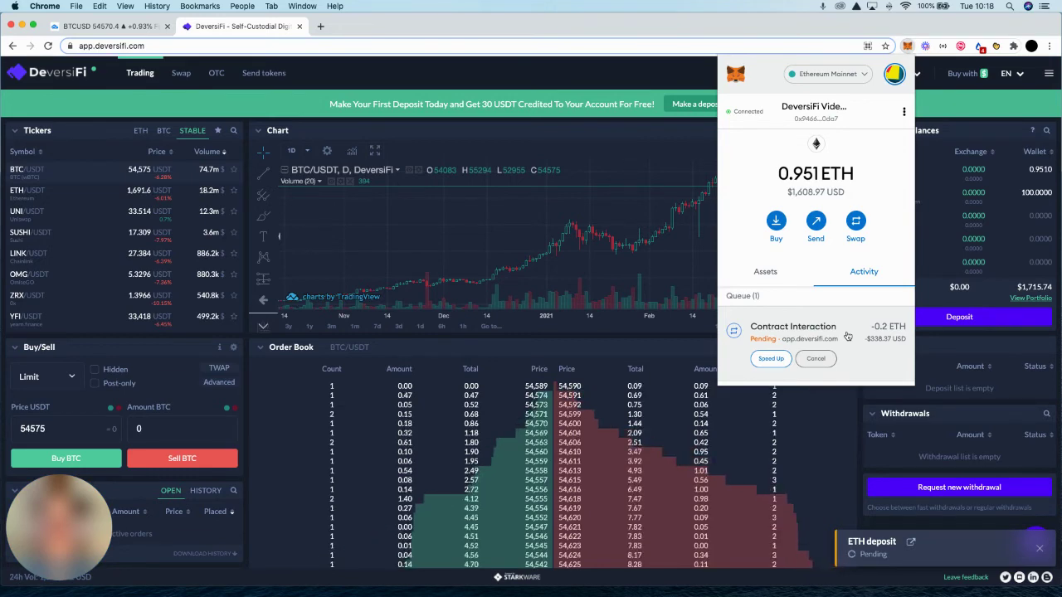
left_click(958, 347)
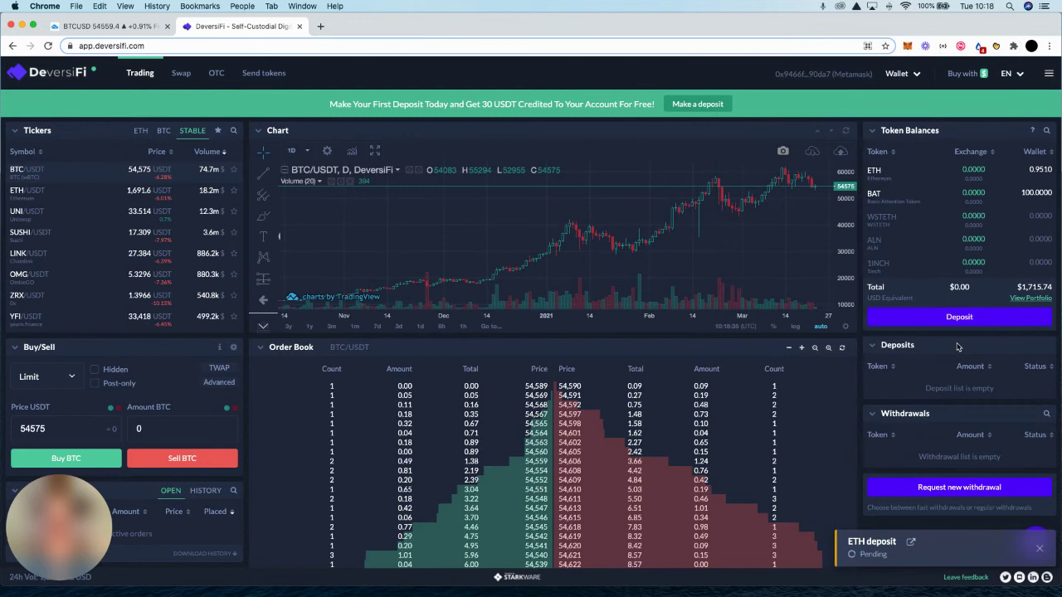
left_click(907, 47)
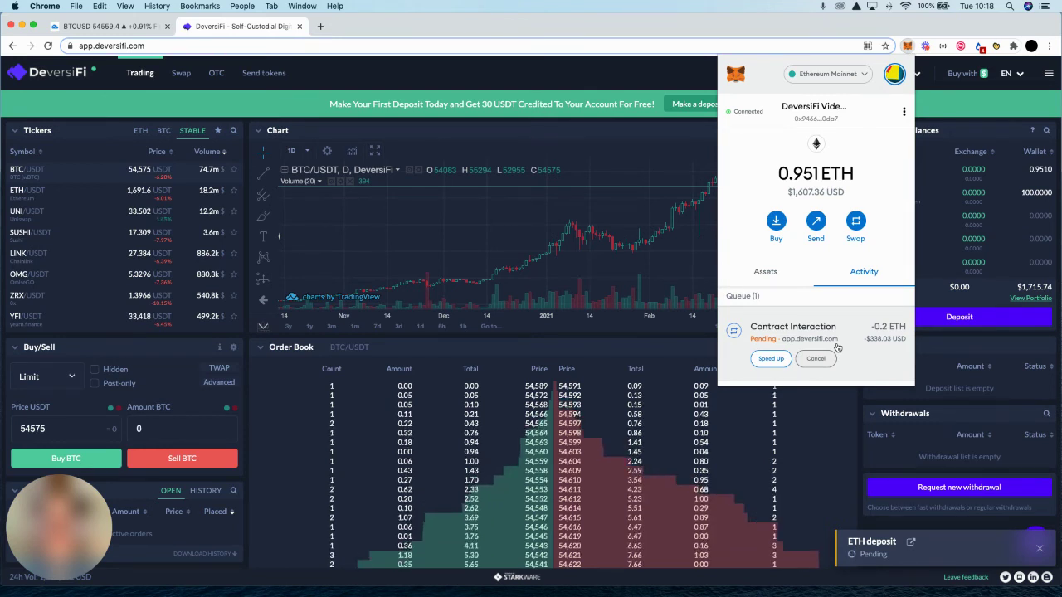
left_click(912, 48)
left_click(911, 47)
left_click(919, 100)
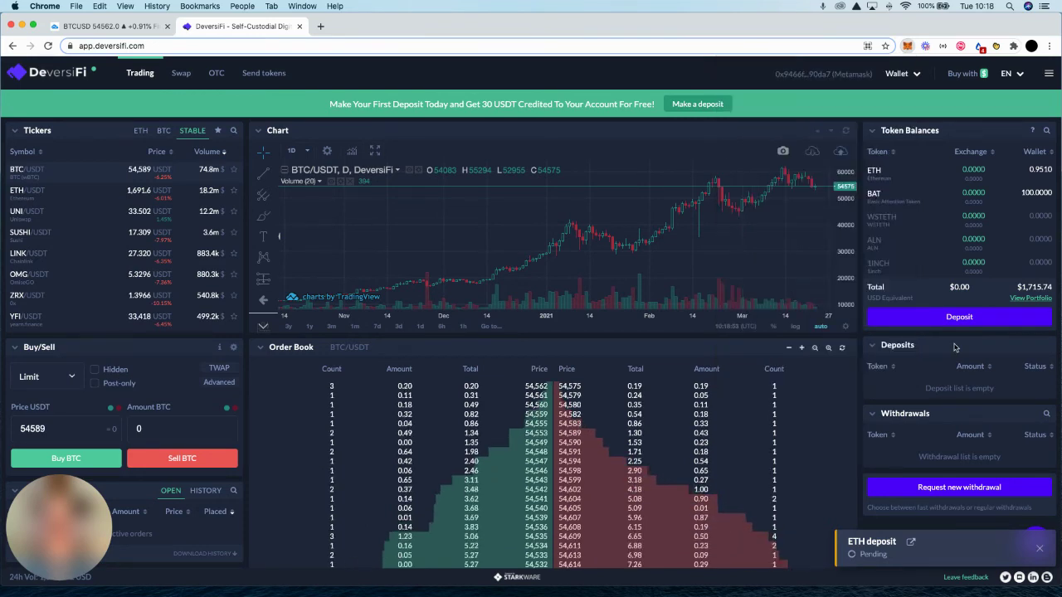
left_click(908, 46)
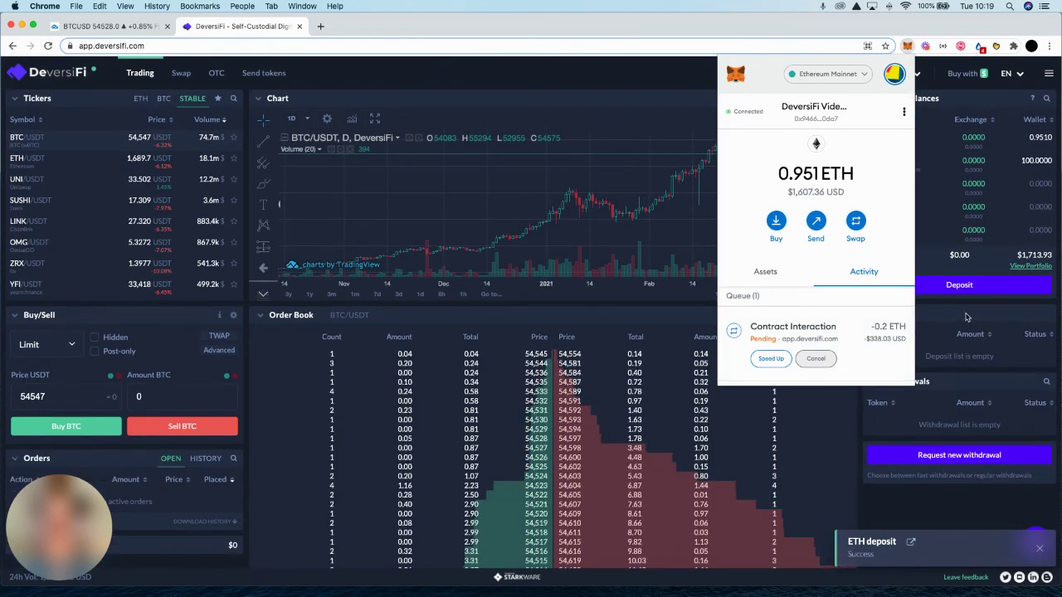
left_click(923, 98)
left_click(908, 47)
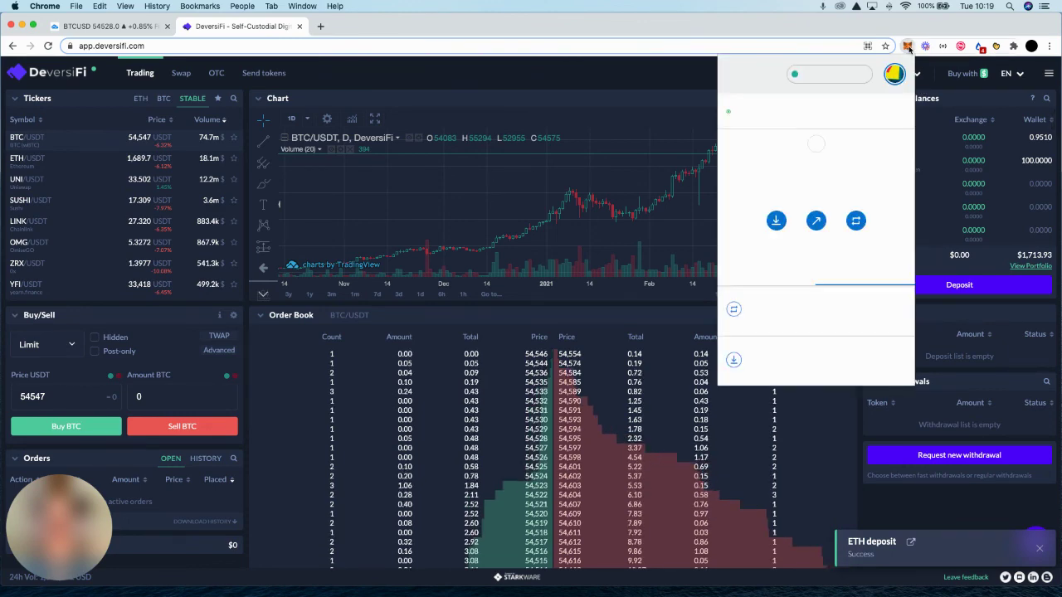